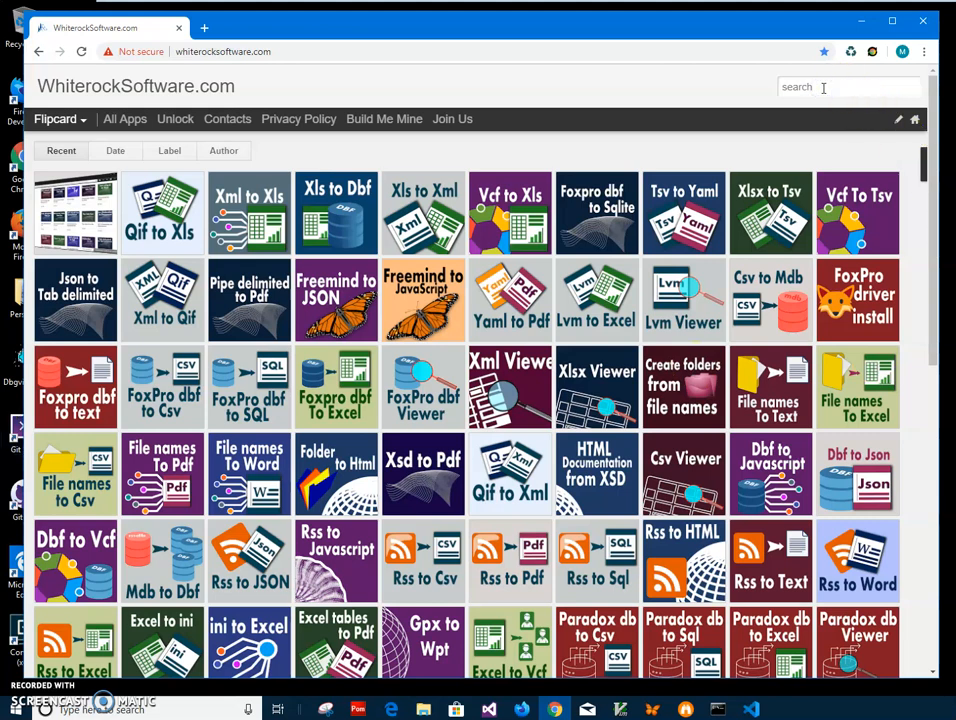
Search the site for "xls t", open the Xls to Dbf entry and download its setup archive.
type("xls")
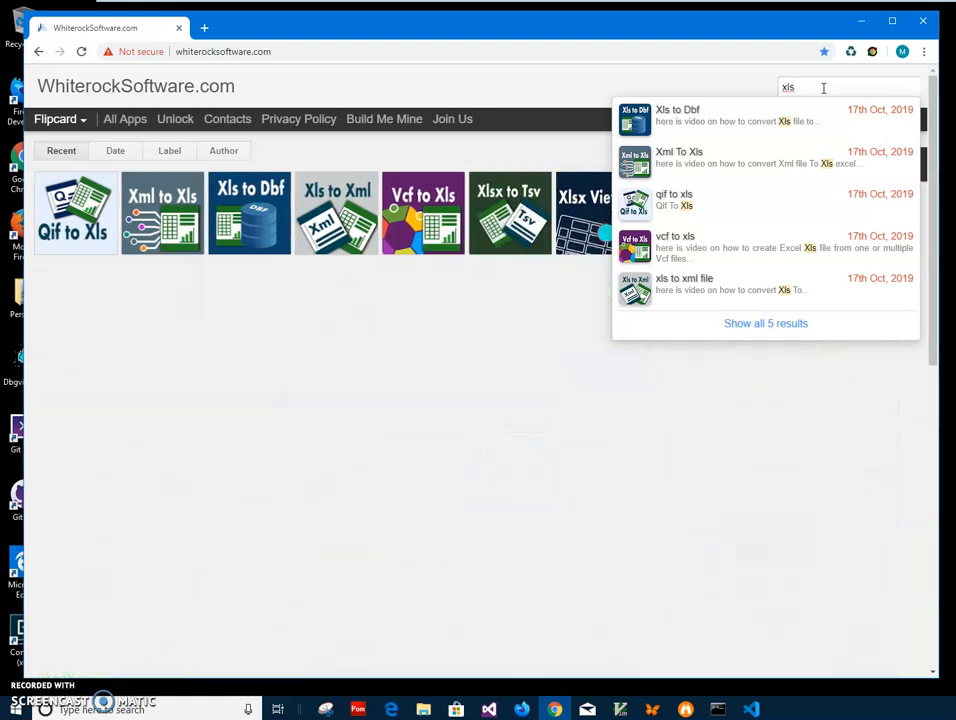
type(" t")
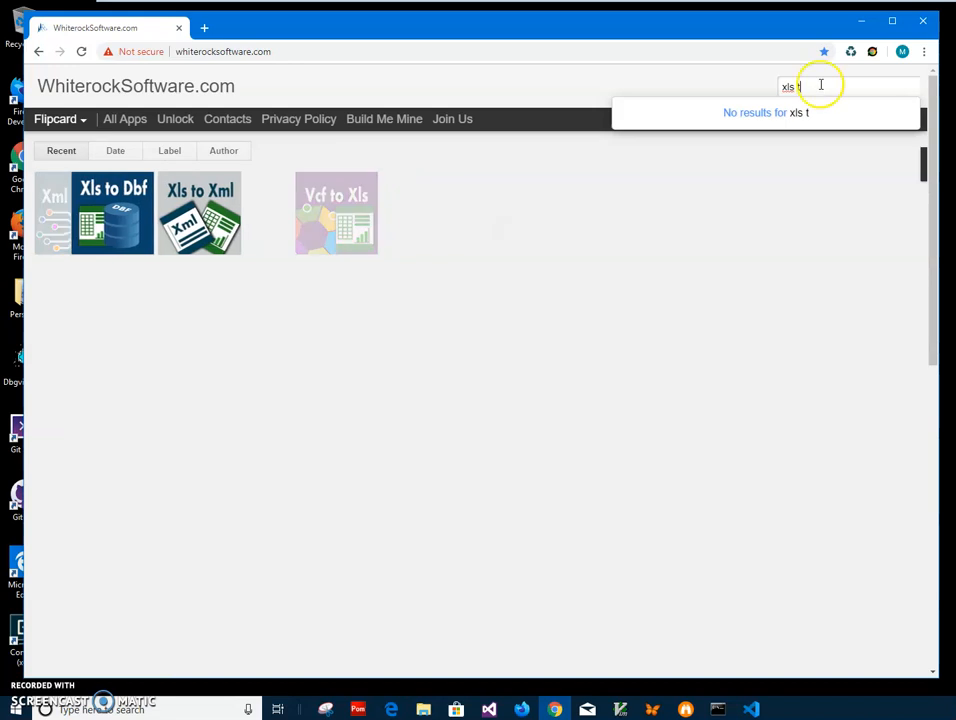
left_click(70, 222)
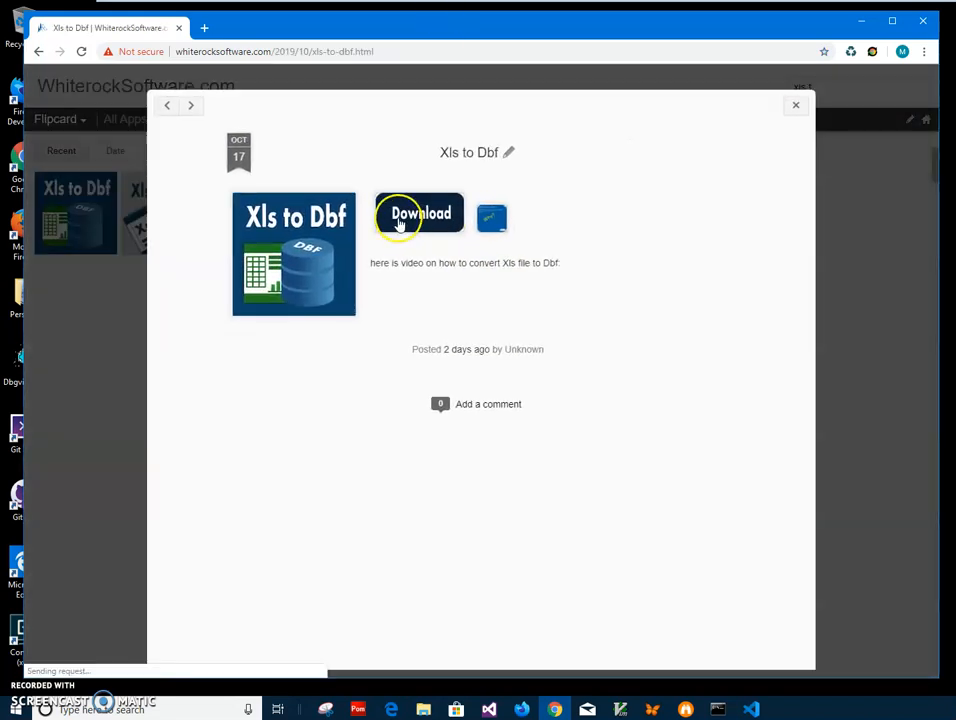
left_click(399, 224)
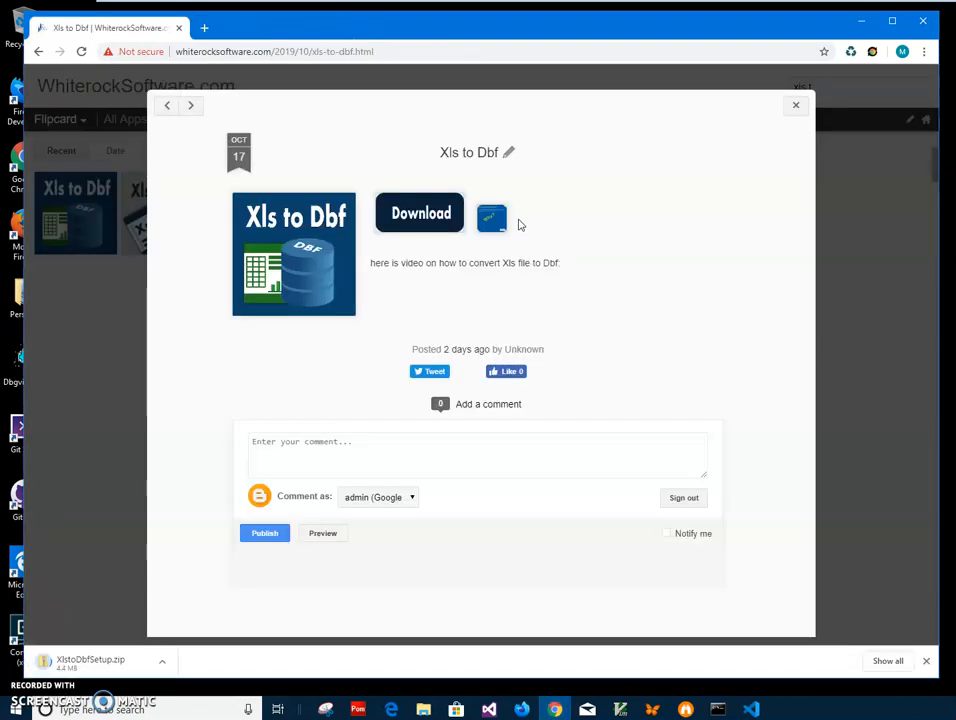
Open the downloaded XlstoDbfSetup.zip and run XlstoDbfSetup.msi anyway despite the SmartScreen block.
left_click(100, 670)
left_click(469, 420)
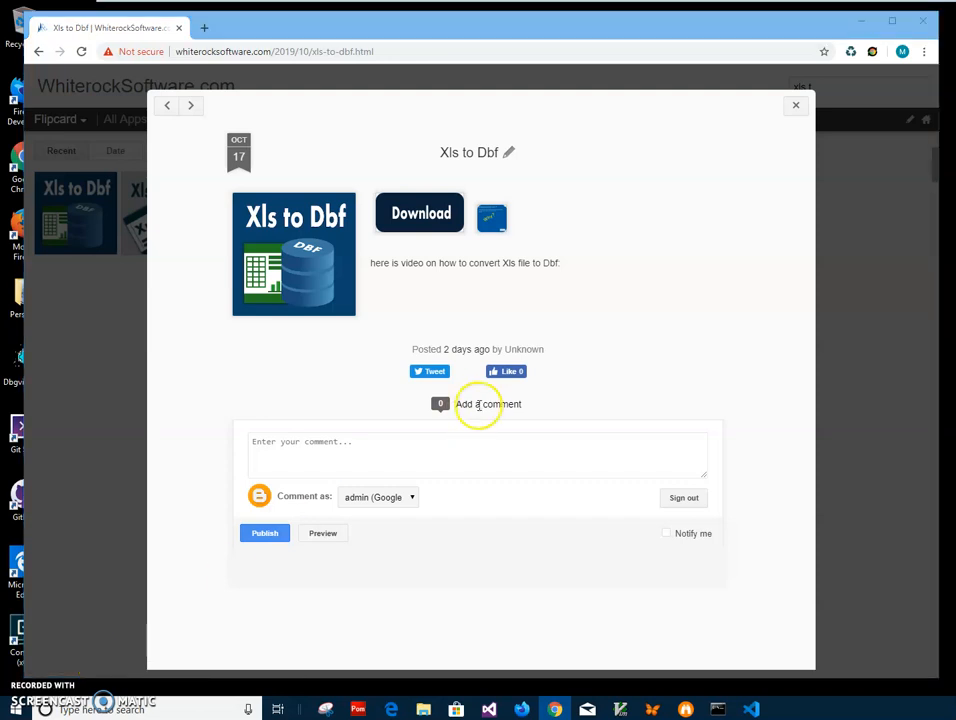
double_click(349, 245)
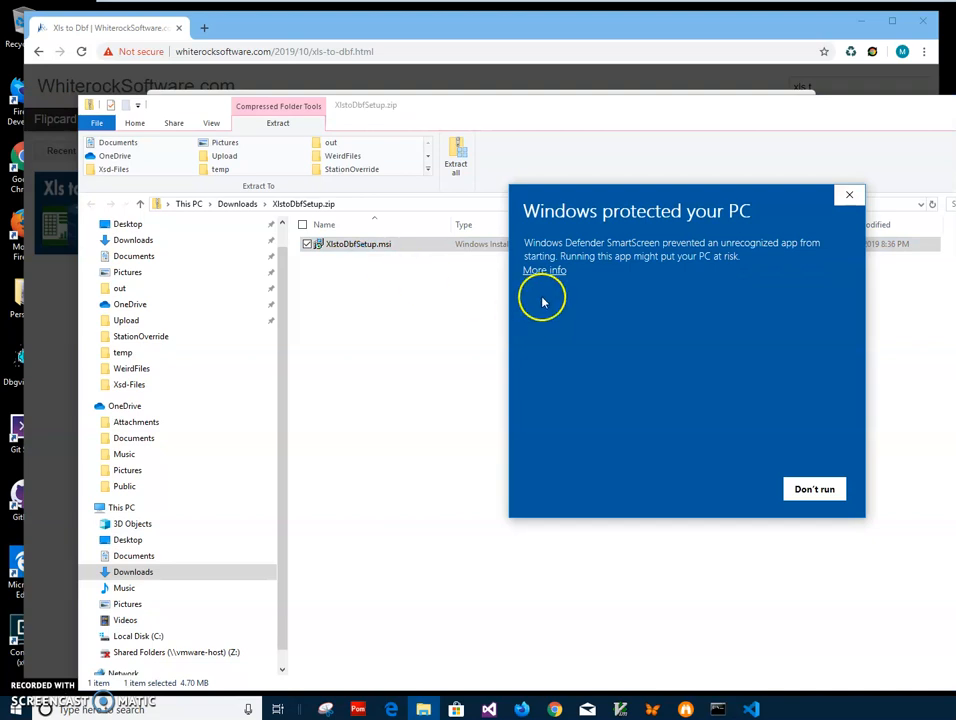
left_click(543, 273)
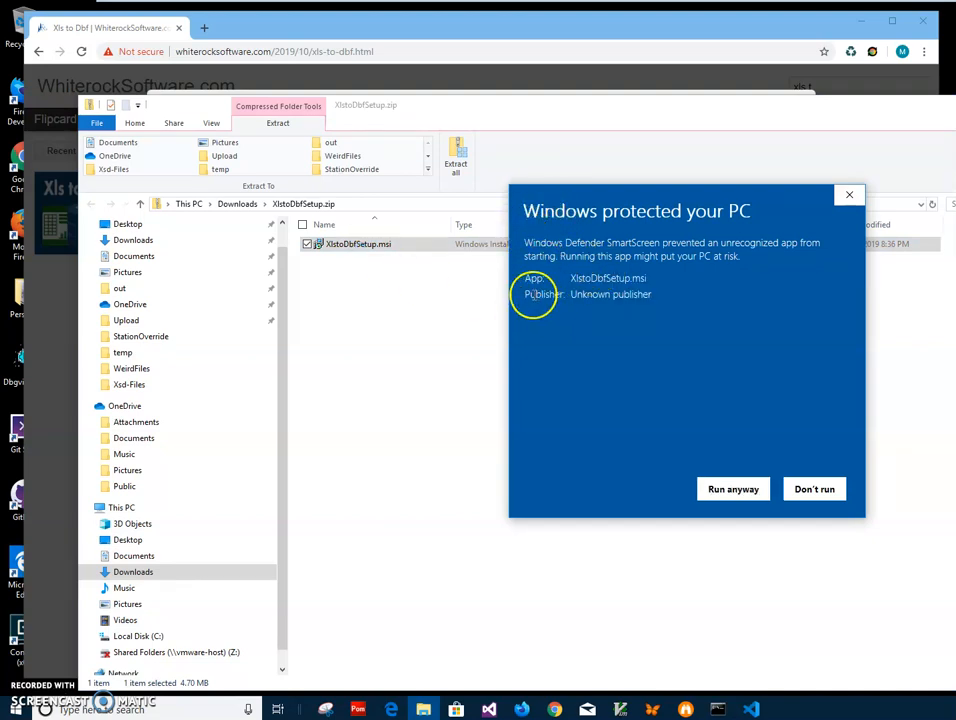
left_click(723, 489)
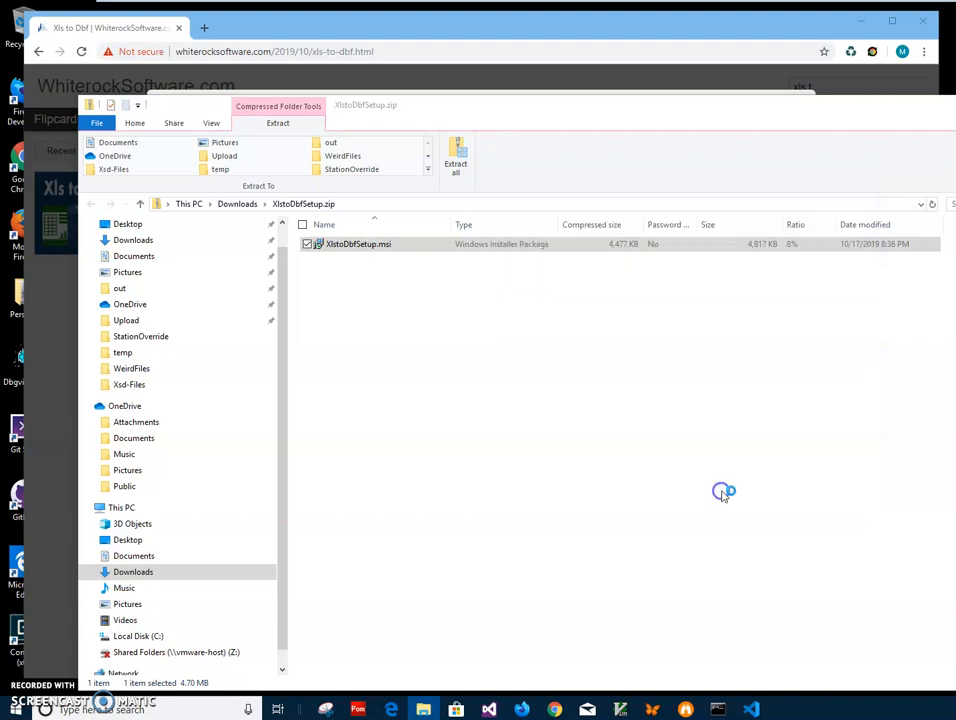
Complete the Xls to Dbf installation, allowing the installer to make changes to the device, and close the archive window.
left_click(714, 459)
left_click(716, 461)
left_click(717, 461)
left_click(590, 472)
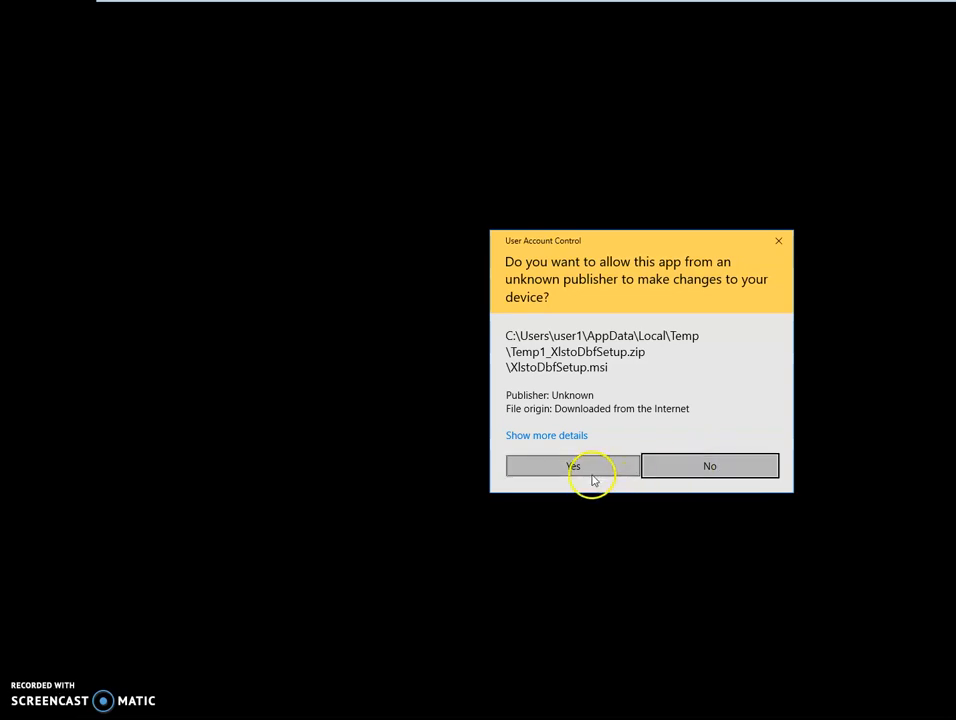
left_click(664, 462)
left_click(710, 458)
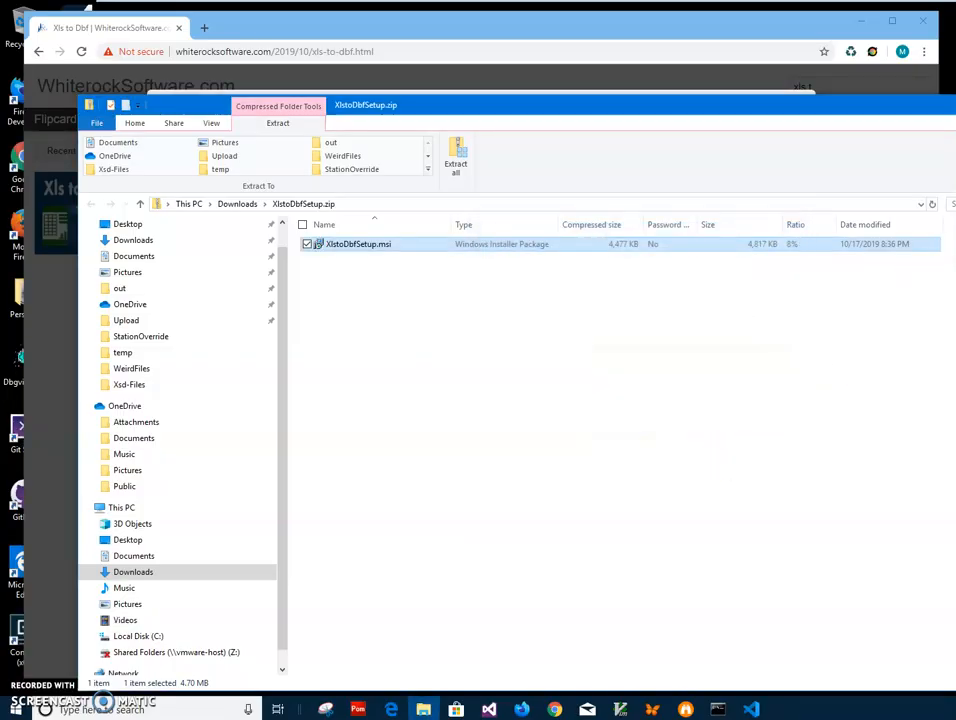
key("alt+F4")
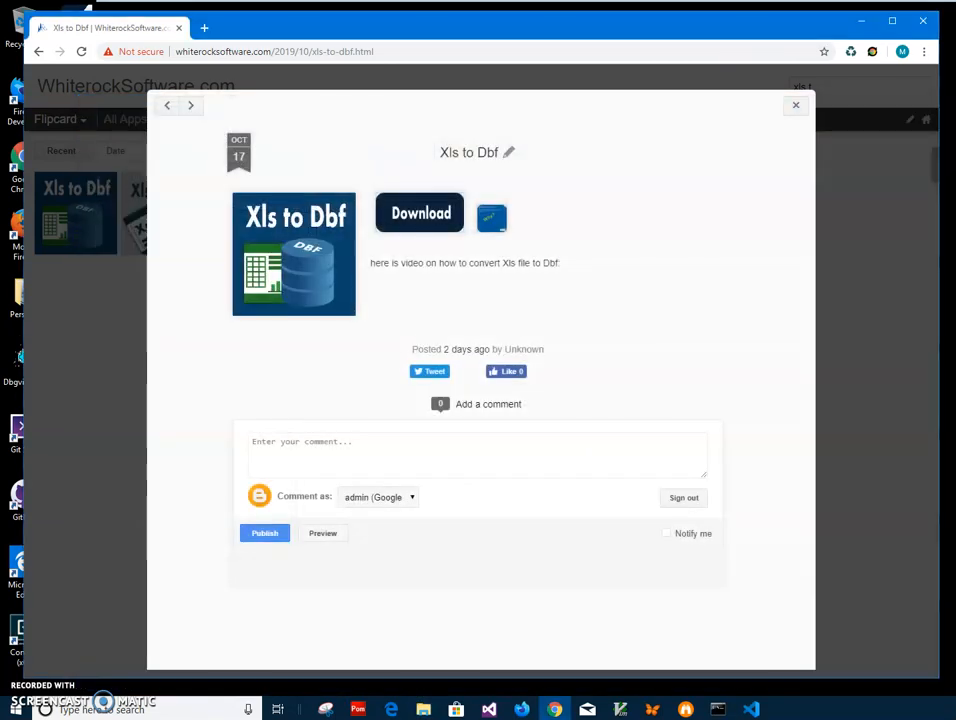
Minimize the browser and launch XlstoDbf from the desktop.
left_click(861, 21)
left_click(96, 38)
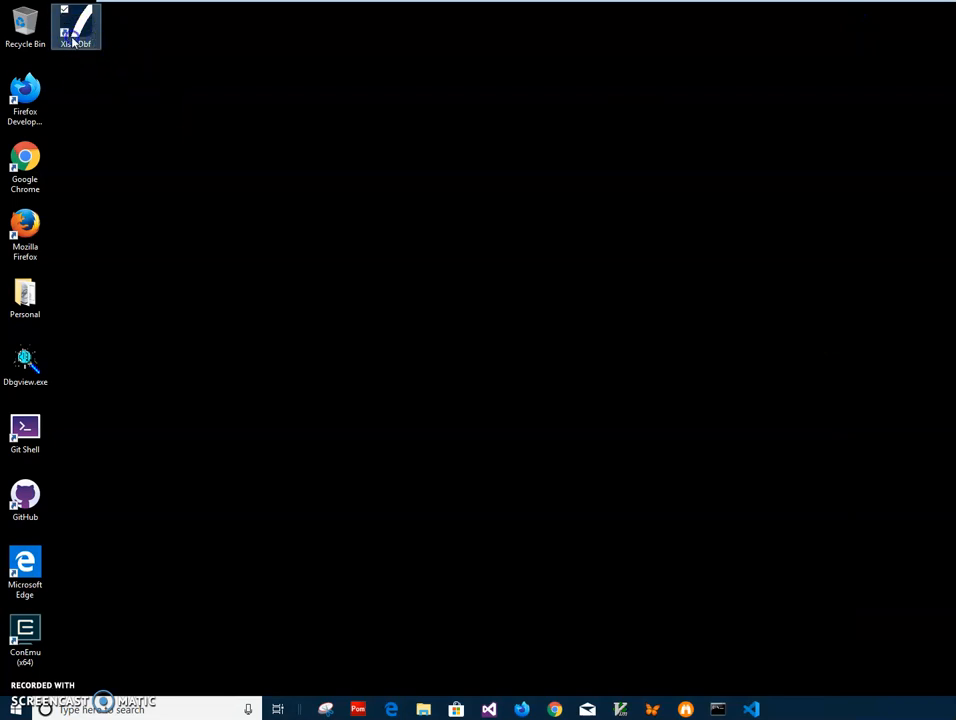
double_click(73, 42)
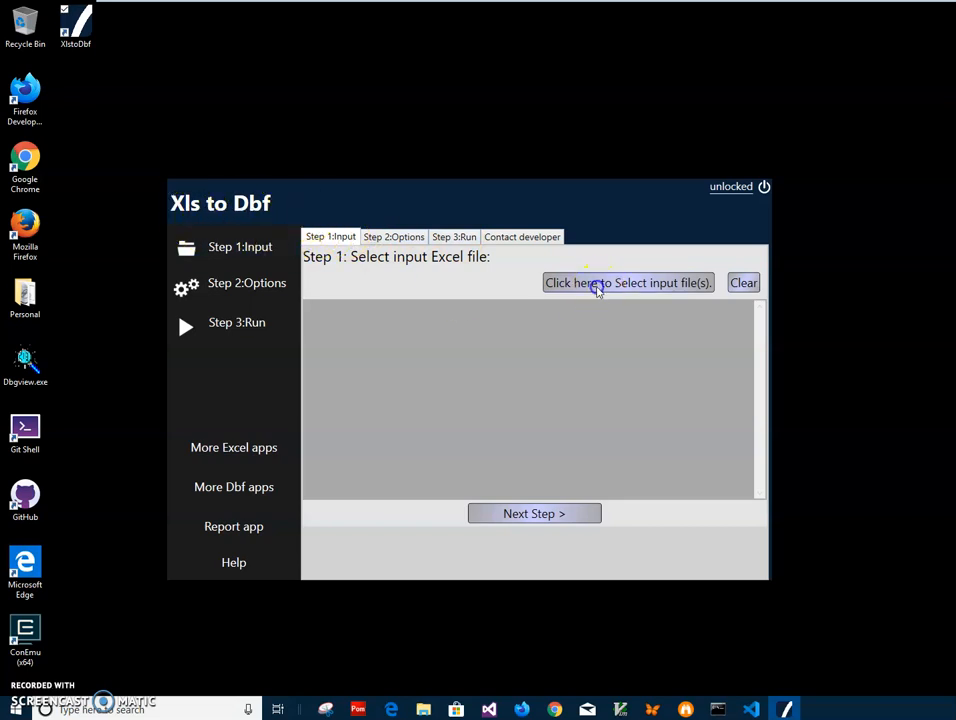
Start selecting the input file and open MyContacts.xls from the Documents folder in Excel to view it.
left_click(596, 286)
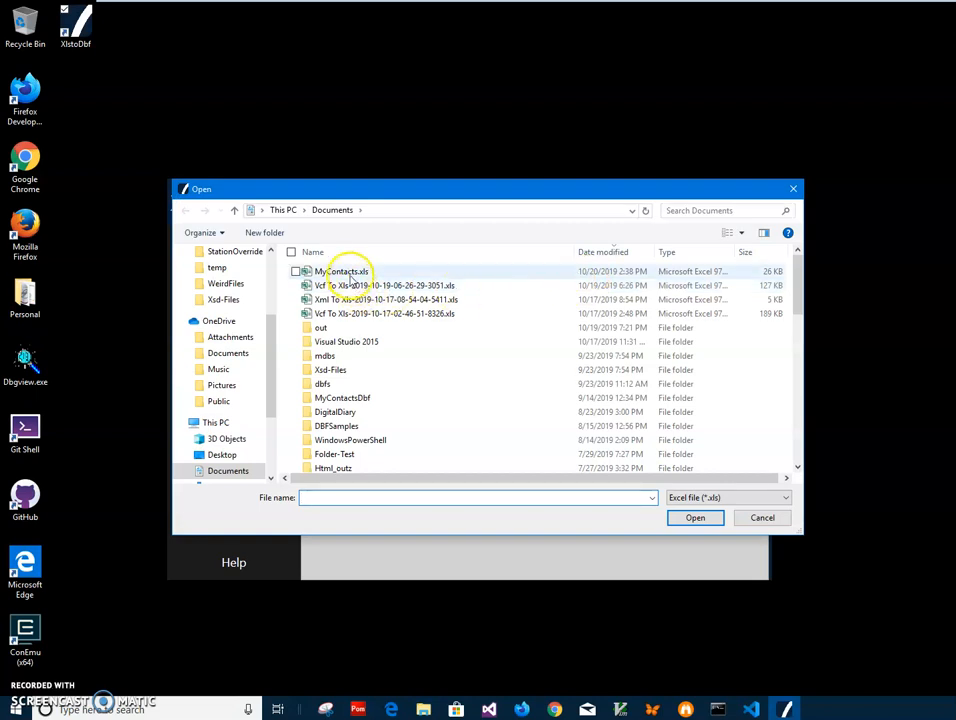
left_click(340, 273)
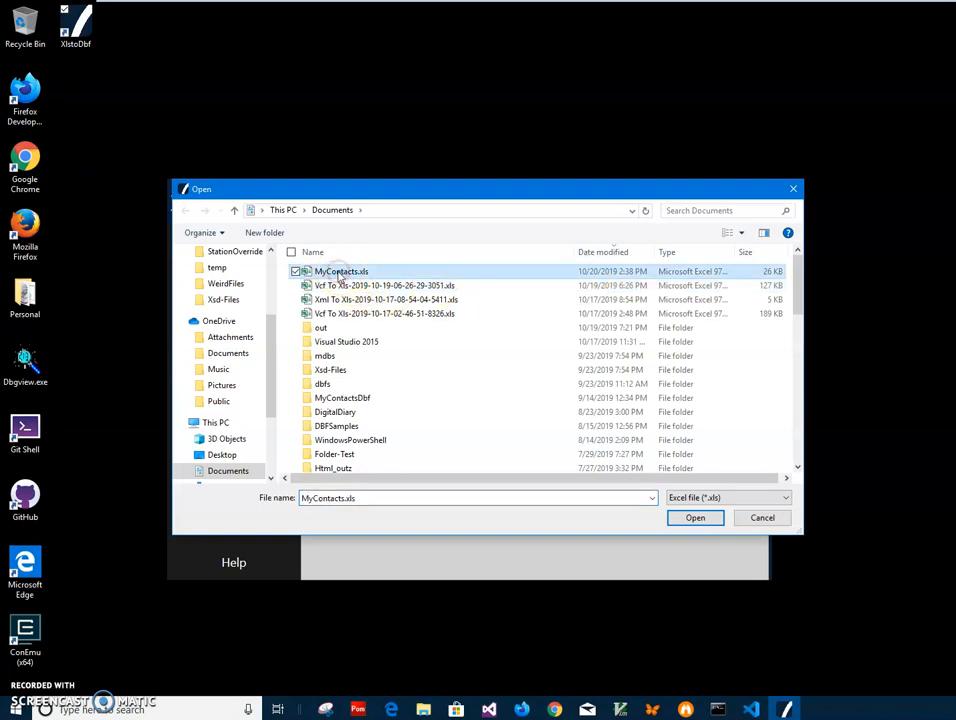
right_click(340, 274)
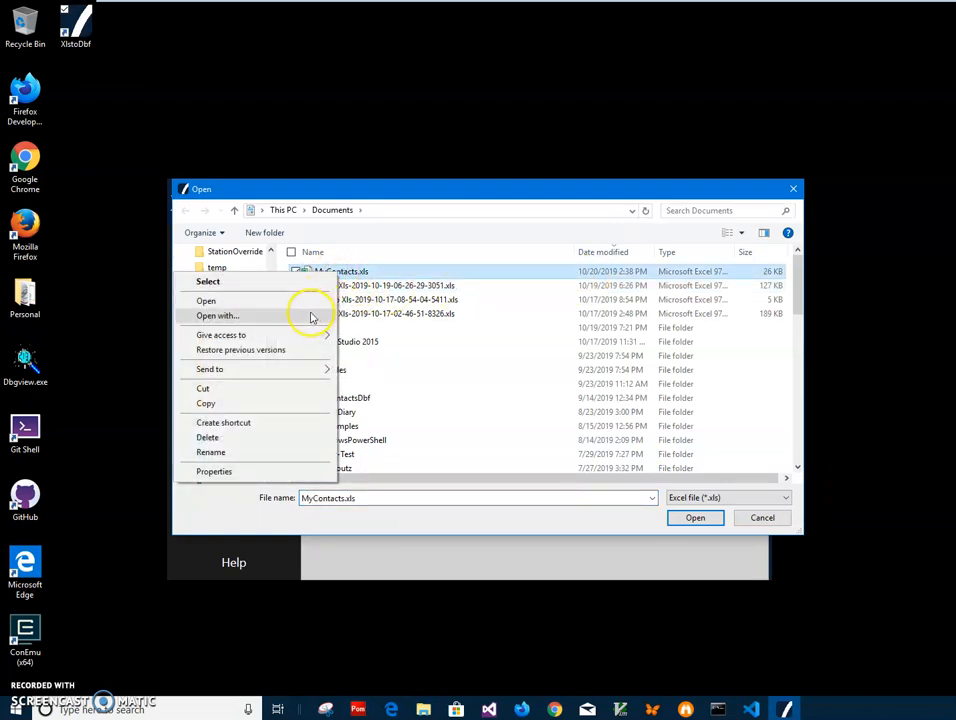
left_click(309, 300)
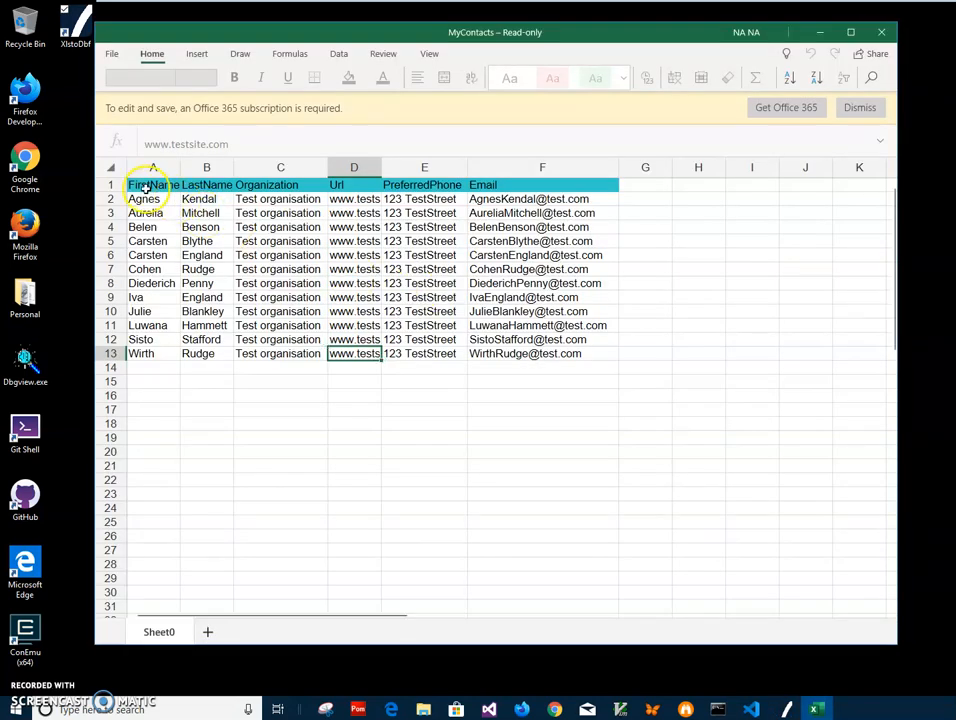
Examine the header row and the contact records below it in the MyContacts sheet.
left_click(146, 187)
left_click(200, 187)
left_click(280, 187)
left_click(365, 187)
left_click(452, 188)
left_click(525, 188)
left_click_drag(148, 187, 581, 186)
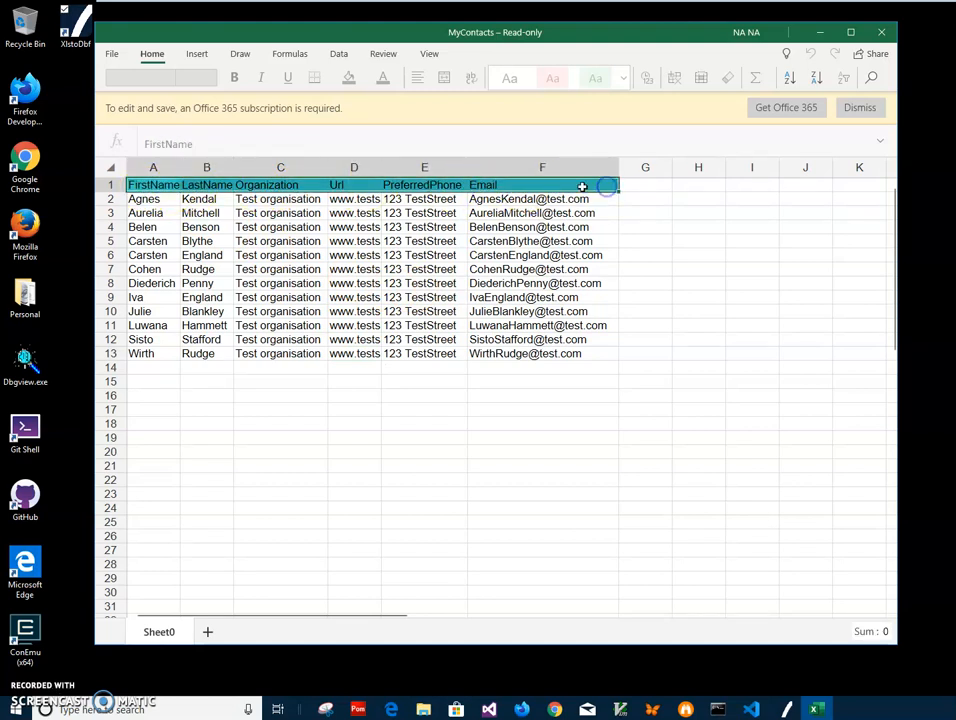
left_click(205, 199)
left_click_drag(207, 201, 204, 359)
left_click_drag(268, 243, 278, 340)
left_click(413, 298)
left_click(546, 287)
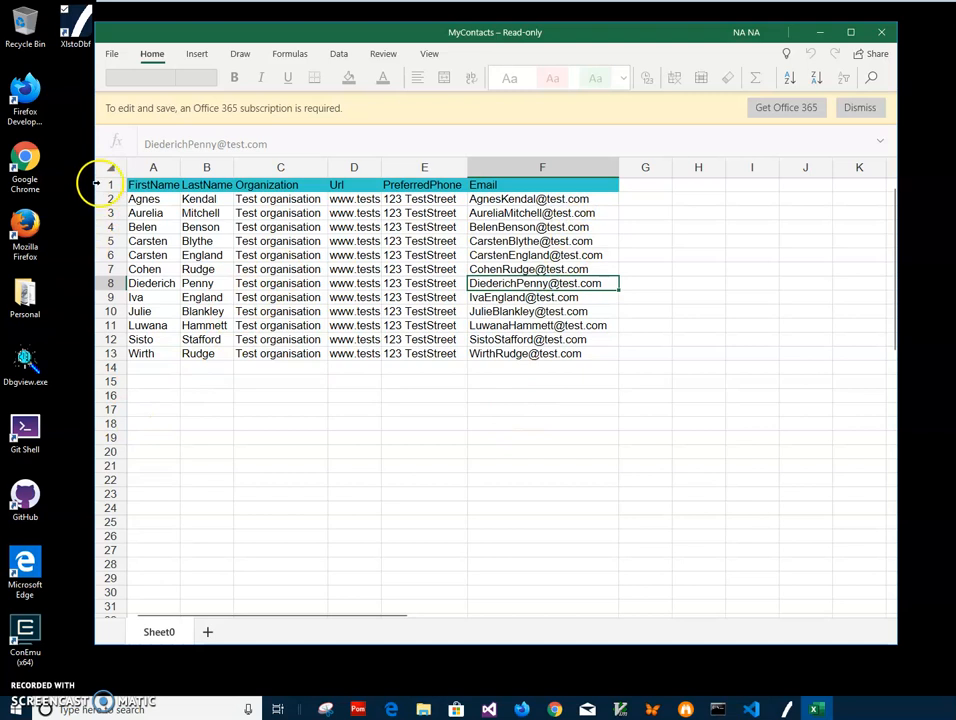
Check the column headers against the data rows beneath them, and close the MyContacts workbook.
left_click(150, 185)
left_click(212, 185)
key("Right")
key("Right")
key("Right")
key("Right")
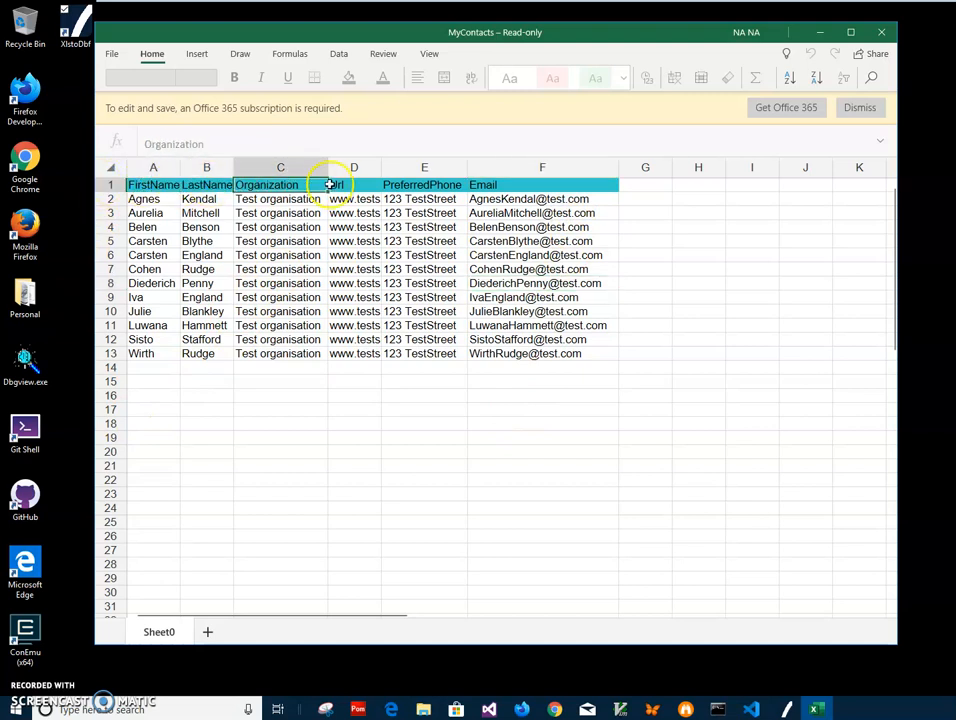
key("Left")
key("Left")
key("Left")
key("Left")
left_click_drag(141, 198, 625, 369)
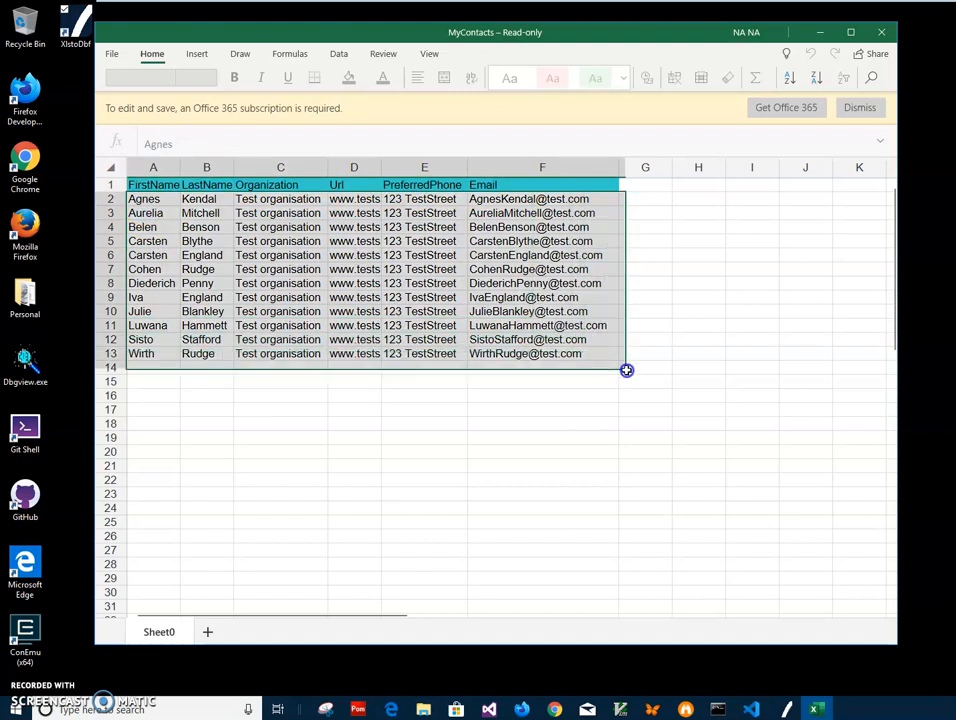
left_click(881, 32)
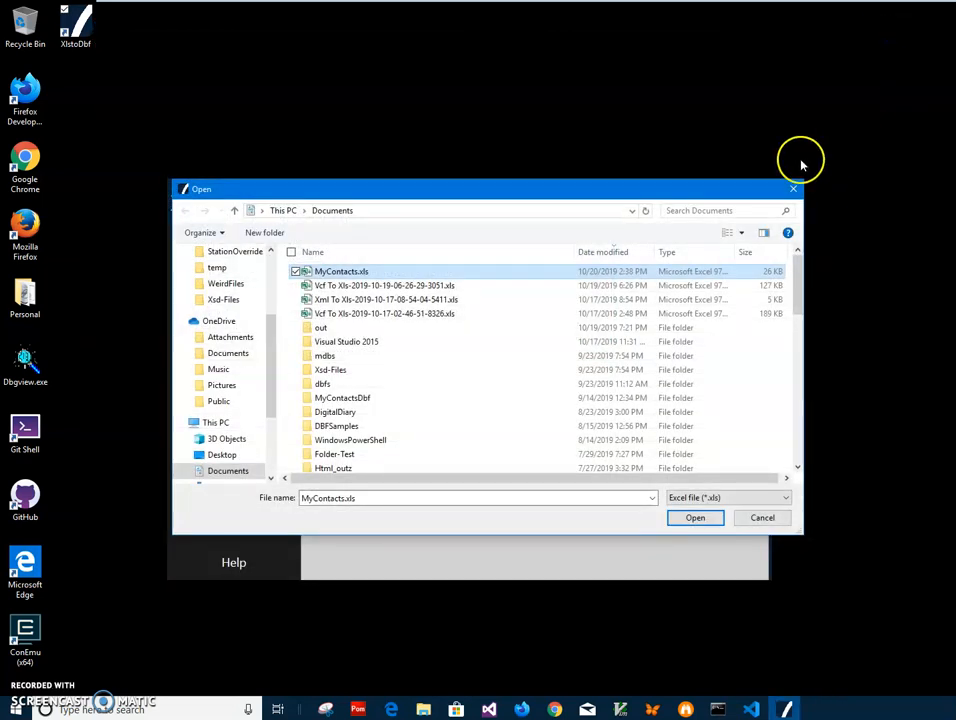
Load MyContacts.xls as the input and convert it with the default options, saving the DBF file under the suggested name in Documents.
double_click(375, 271)
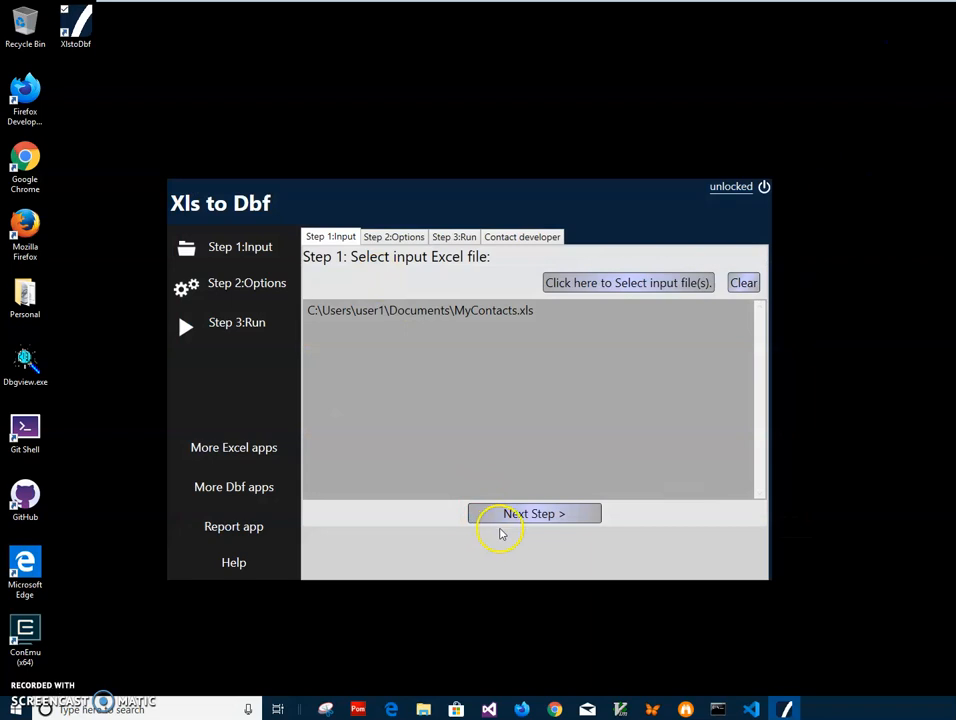
left_click(505, 516)
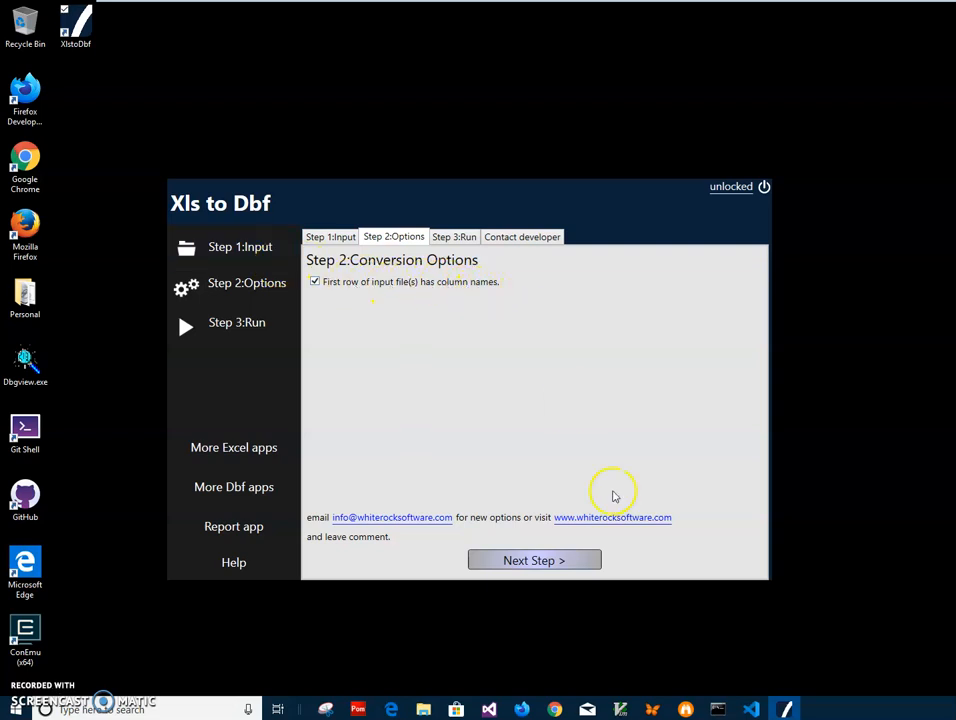
left_click(565, 566)
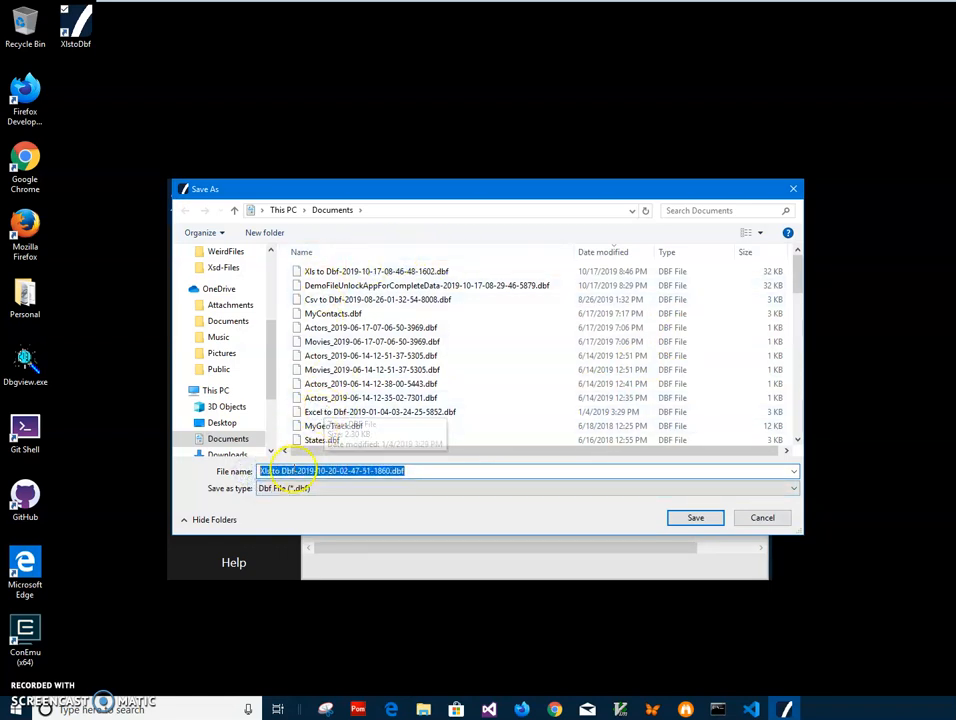
left_click(692, 518)
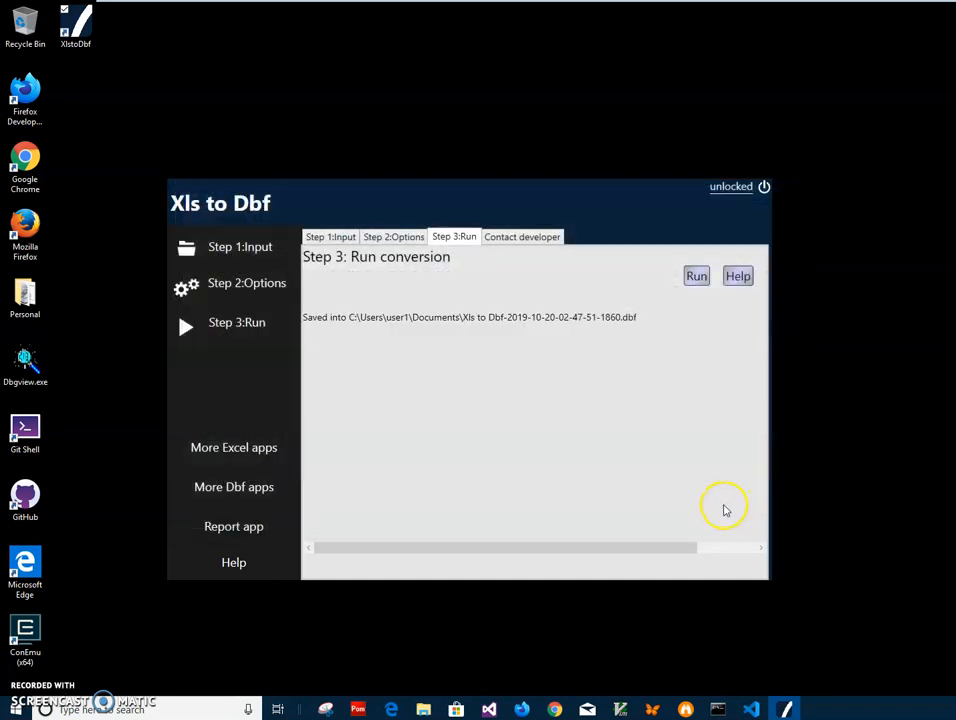
Open the newly saved DBF file from File Explorer's recent files in Dbf Viewer and restore the viewer to a smaller window.
left_click(420, 708)
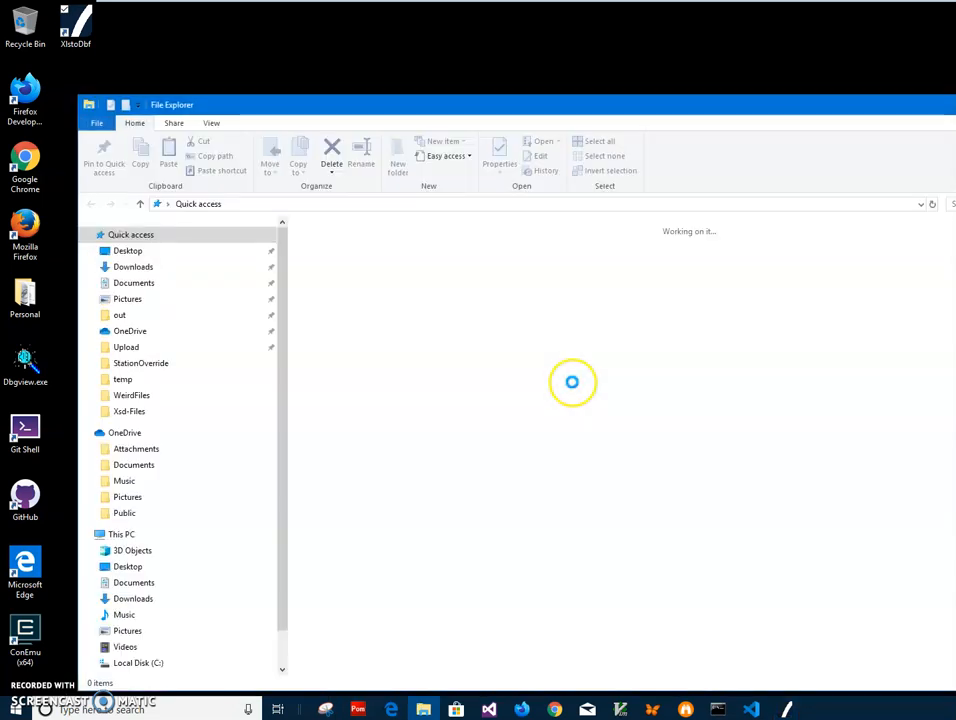
right_click(401, 410)
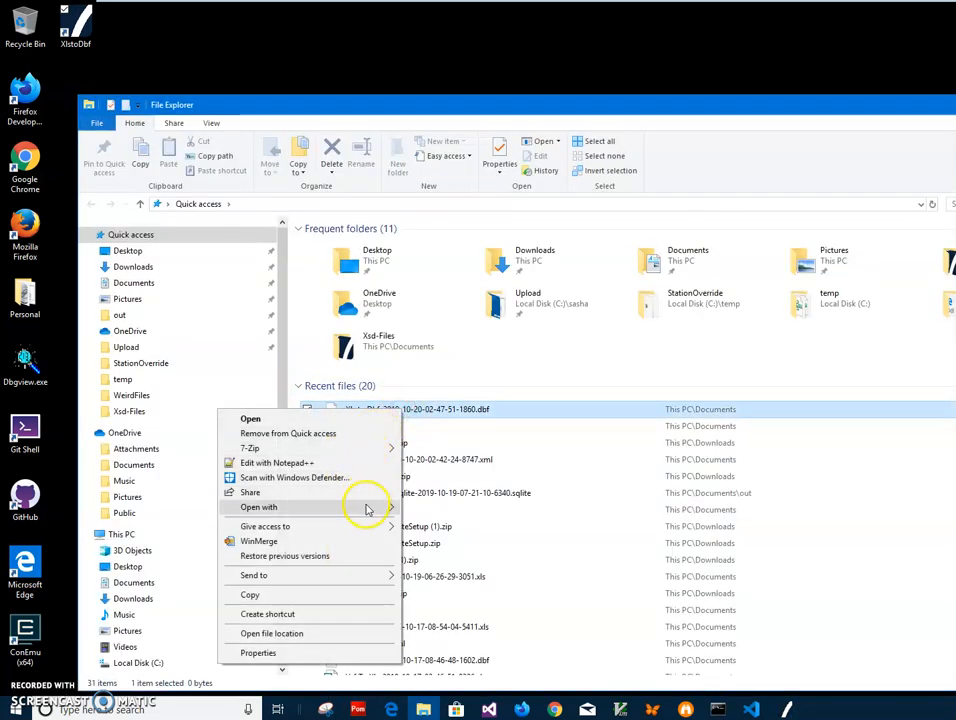
mouse_move(367, 509)
left_click(428, 511)
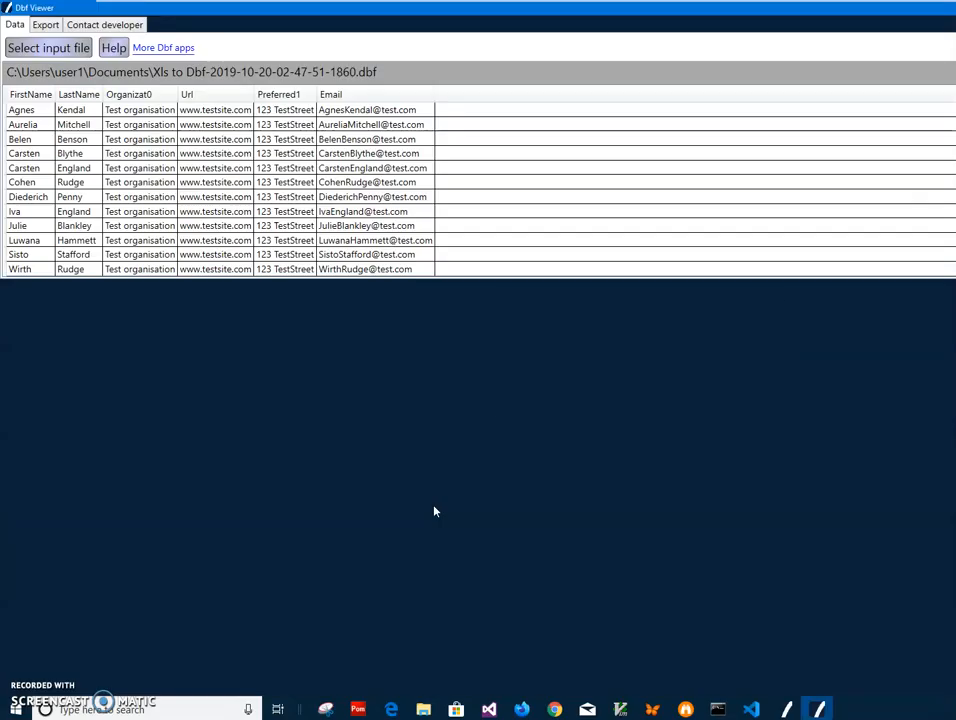
double_click(412, 15)
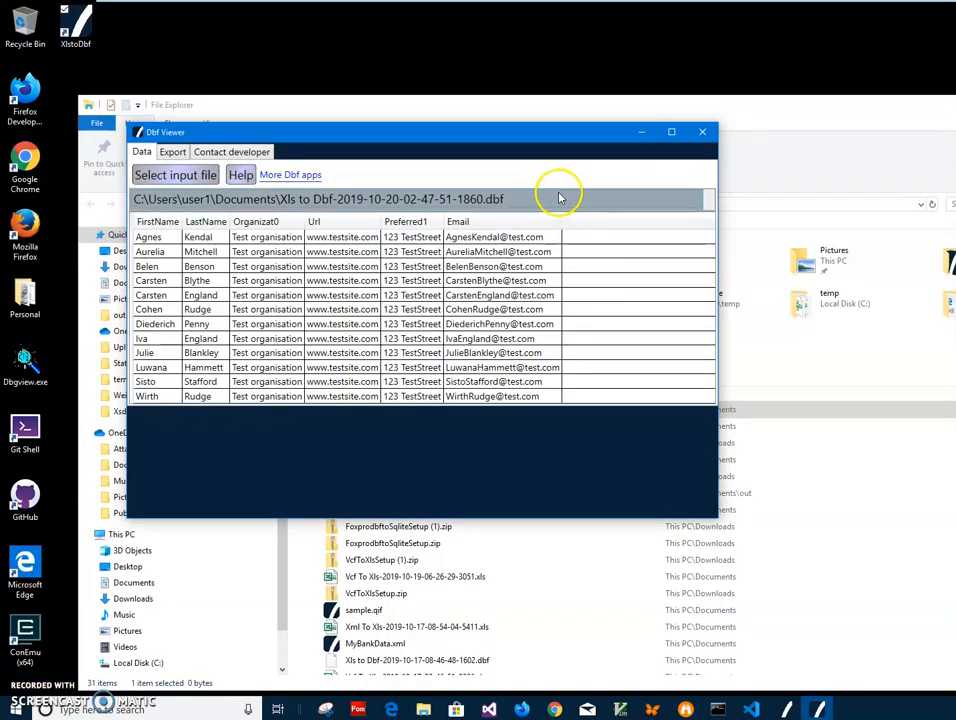
Examine the FirstName, LastName and Organizat0 columns of the converted table by sorting on their headers.
left_click(162, 221)
left_click(204, 222)
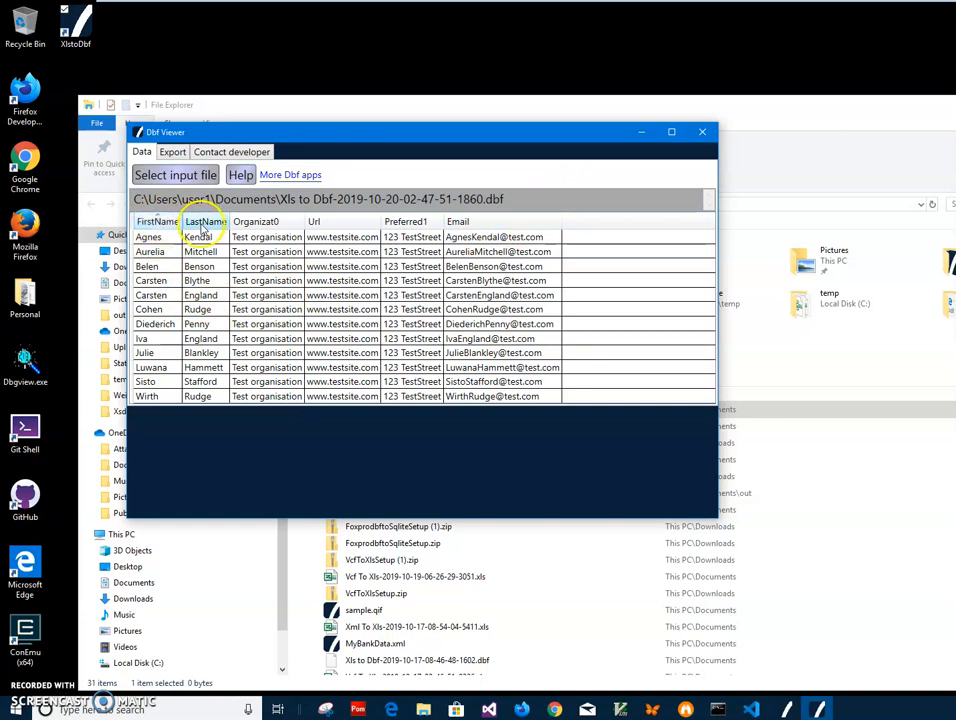
left_click(156, 222)
left_click(193, 222)
left_click(152, 222)
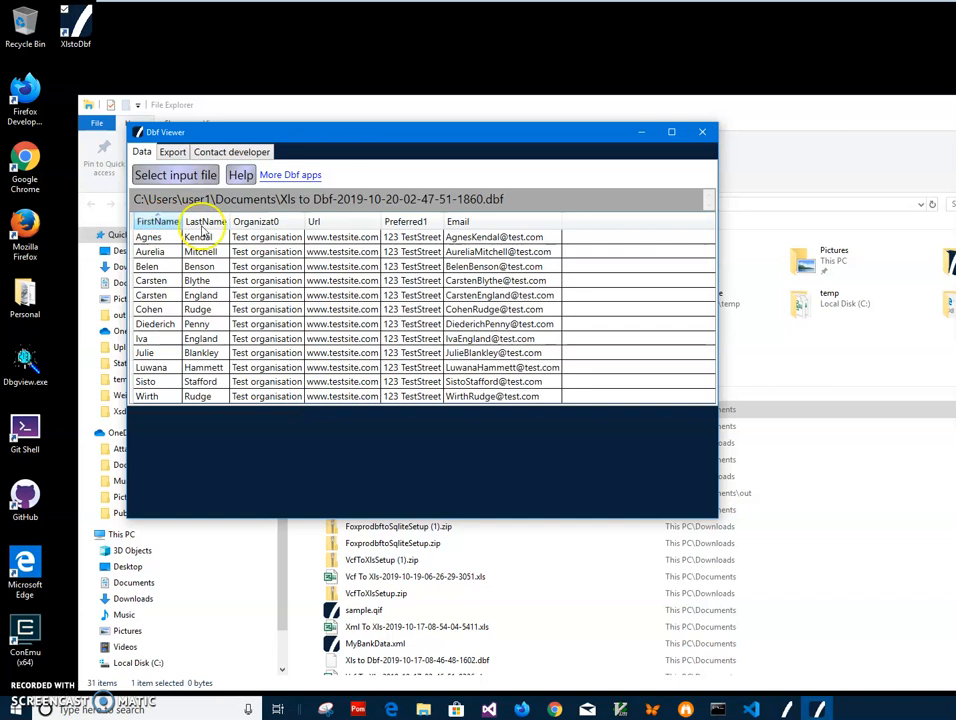
left_click(267, 224)
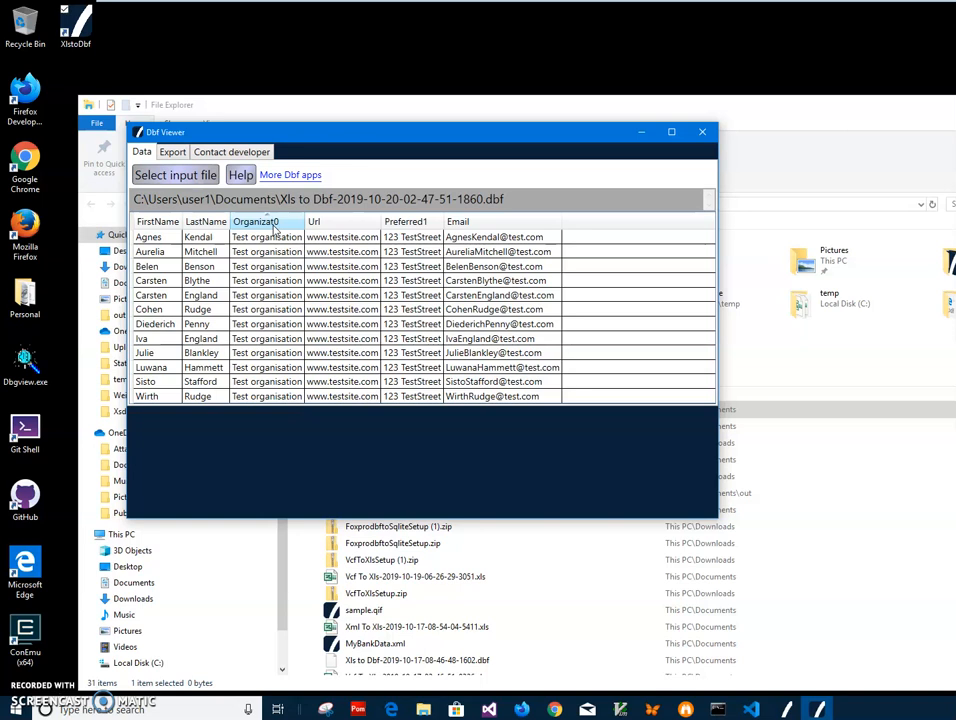
Sort by the Preferred1 column and inspect its values in several records.
left_click(398, 222)
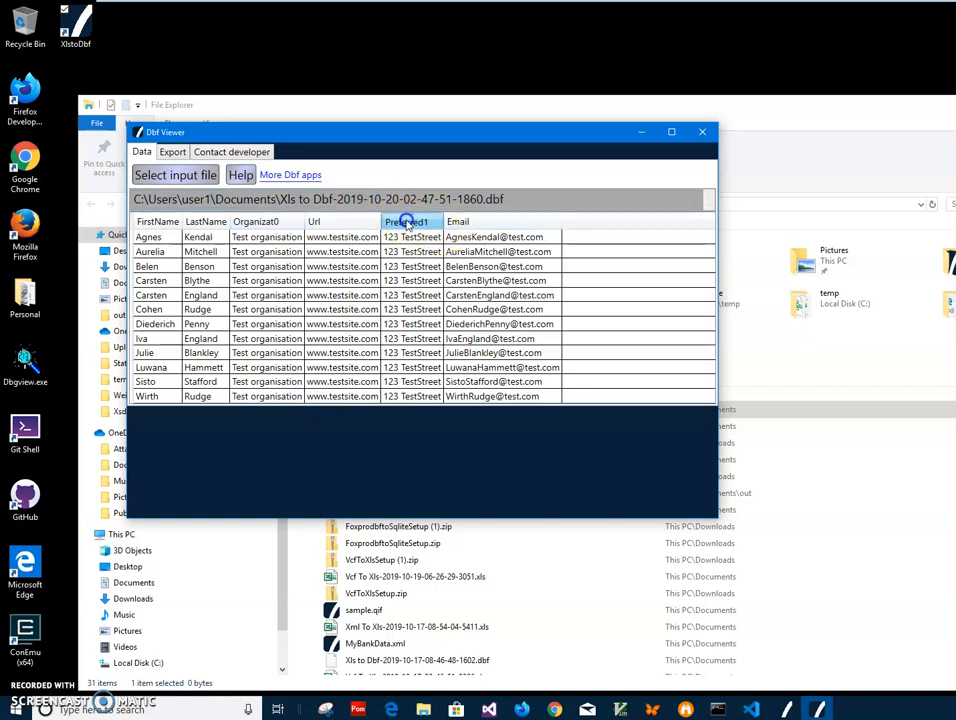
left_click(412, 251)
left_click(412, 296)
left_click(410, 309)
left_click(402, 381)
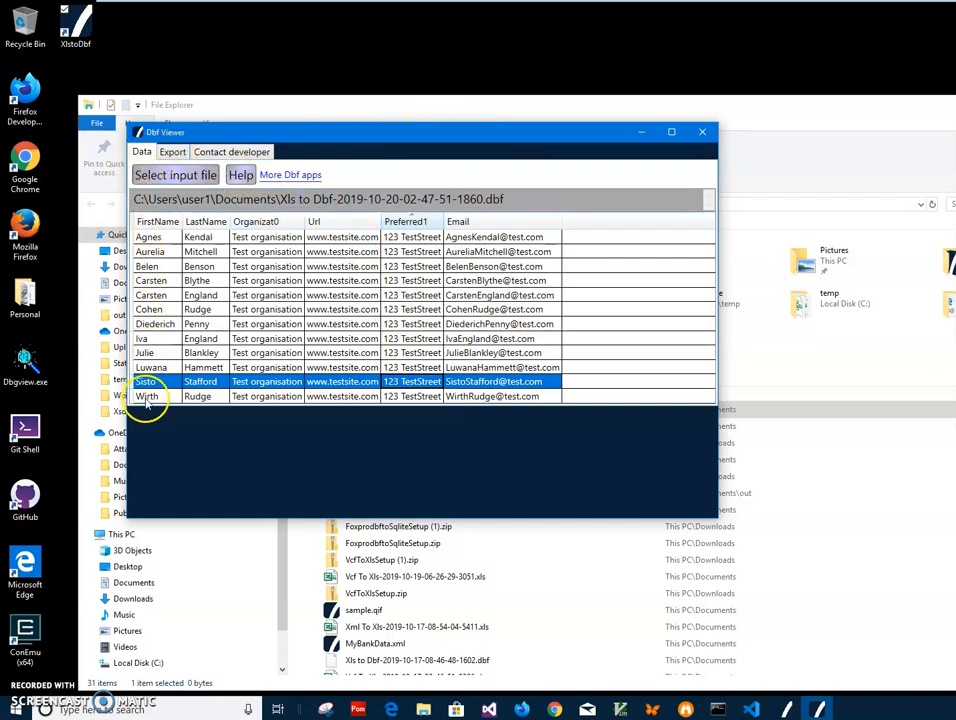
View the available export formats, look through the contact records once more and close Dbf Viewer.
left_click(170, 152)
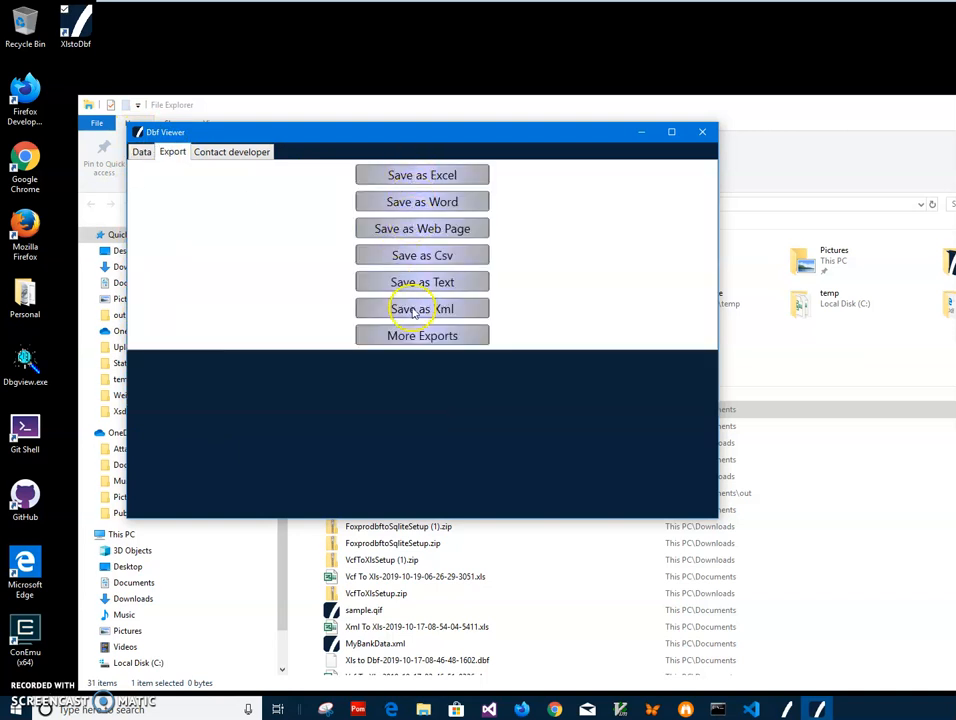
left_click(141, 152)
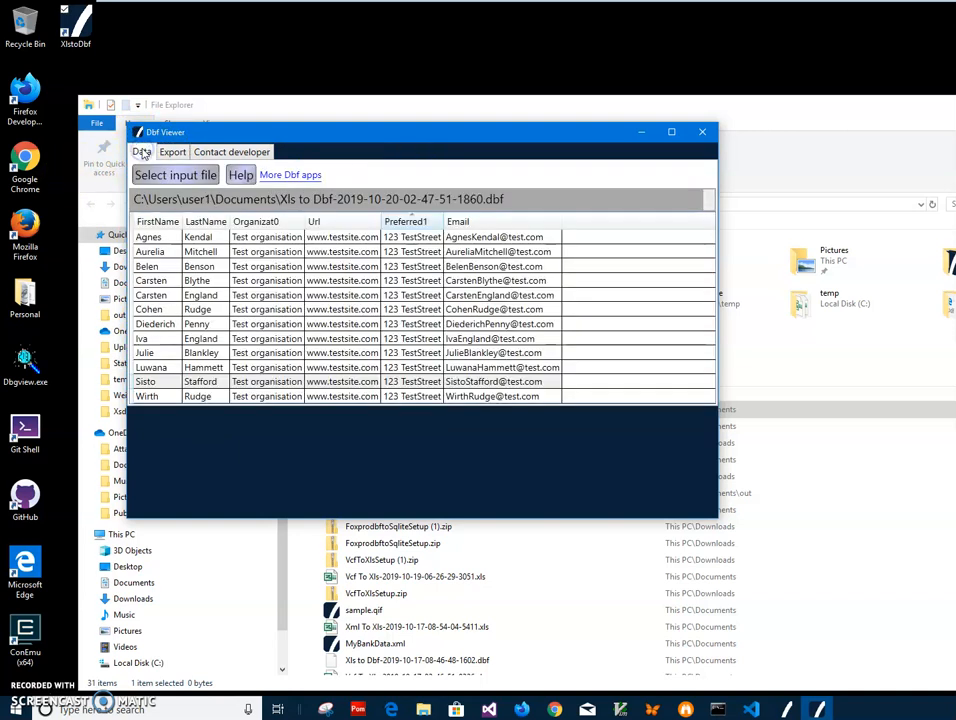
left_click(160, 237)
left_click(197, 295)
left_click(205, 367)
left_click(205, 381)
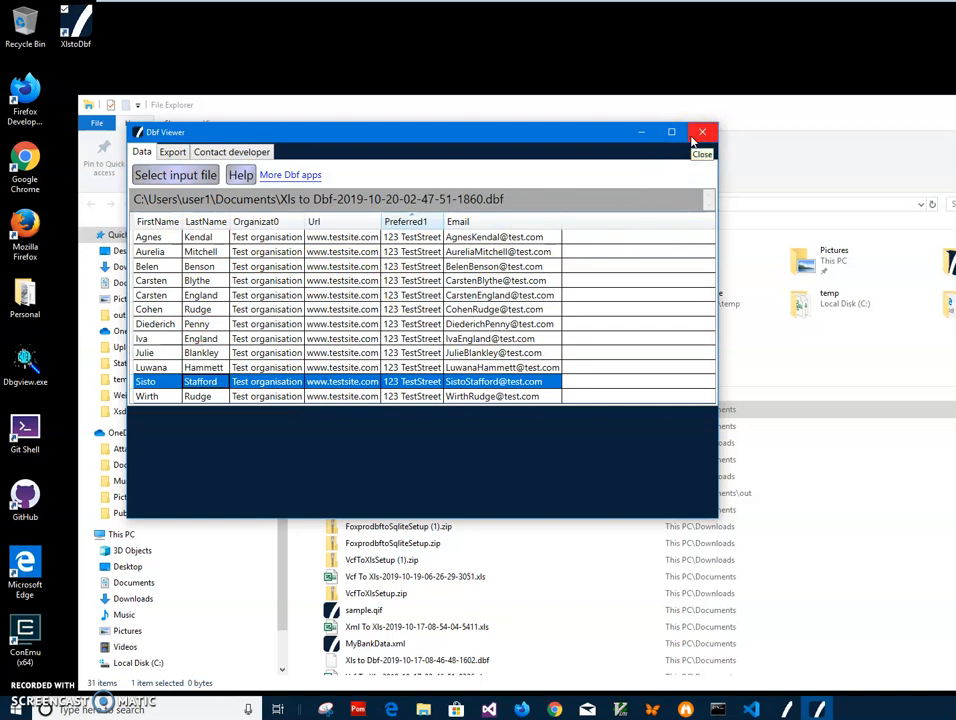
left_click(701, 132)
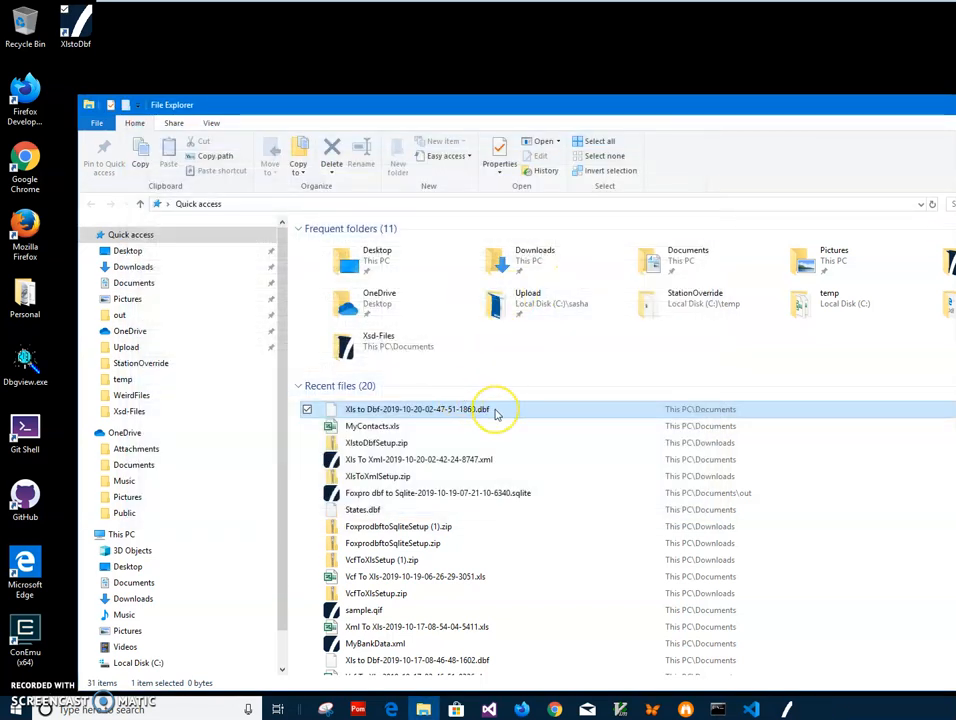